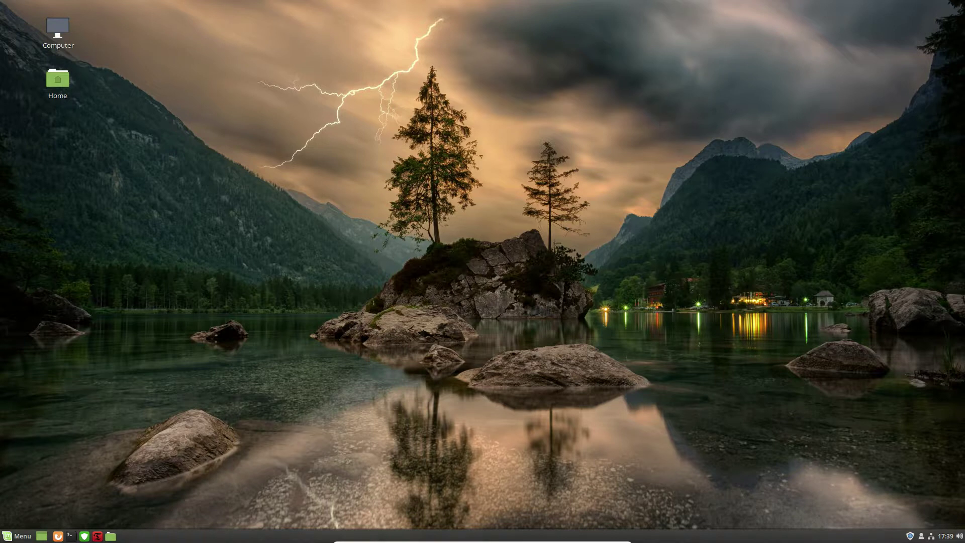
Launch htop in a new terminal window, then request closing that window
left_click(72, 536)
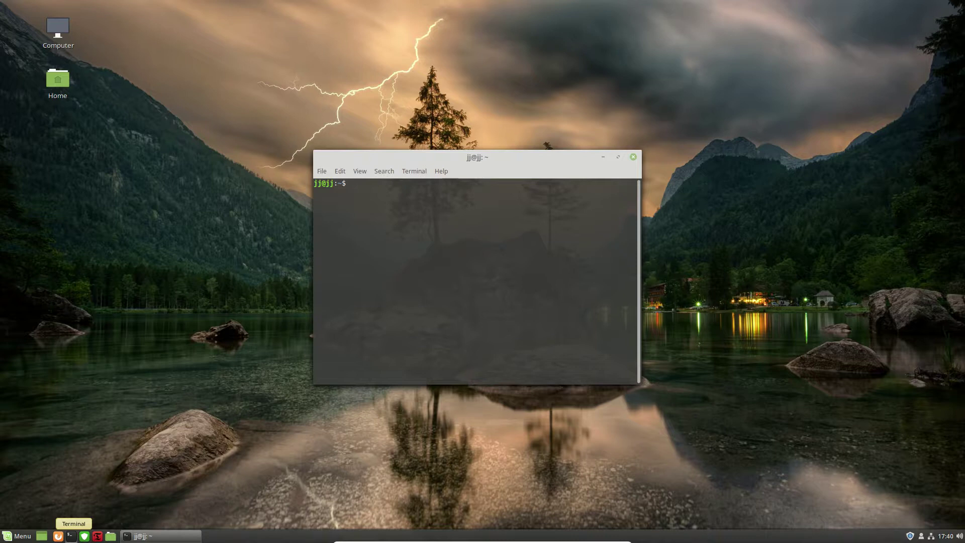
type("htop")
key("Return")
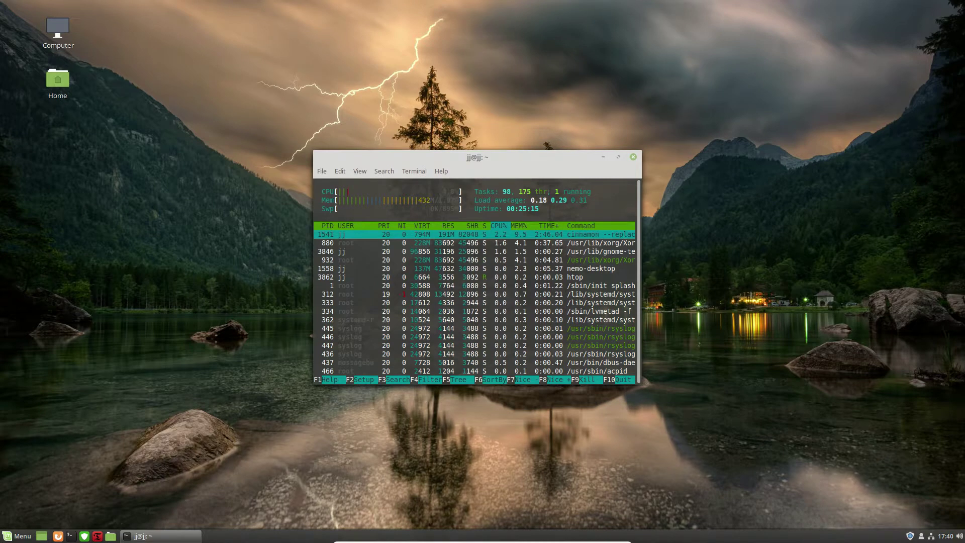
left_click_drag(527, 157, 514, 160)
left_click(619, 161)
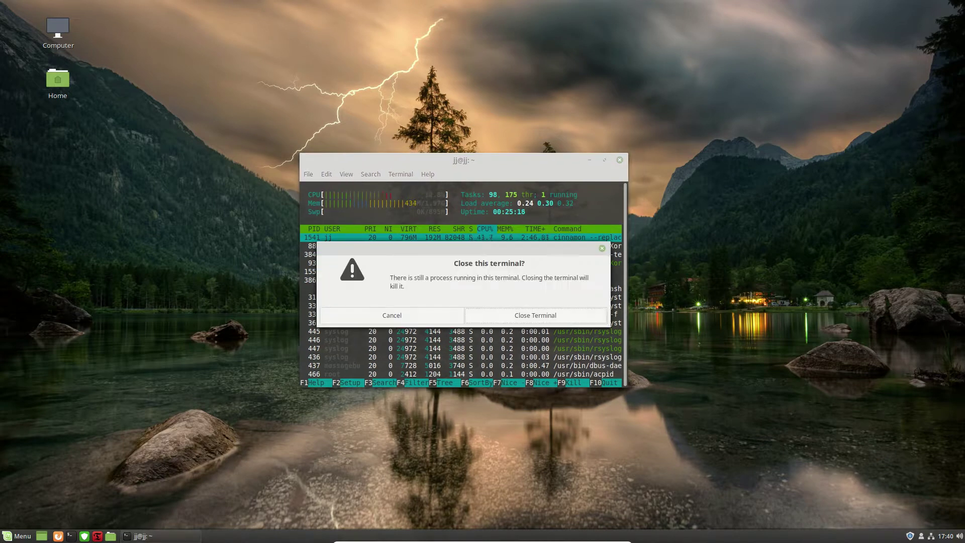
Confirm Close Terminal, ending htop and leaving the desktop empty
left_click(535, 316)
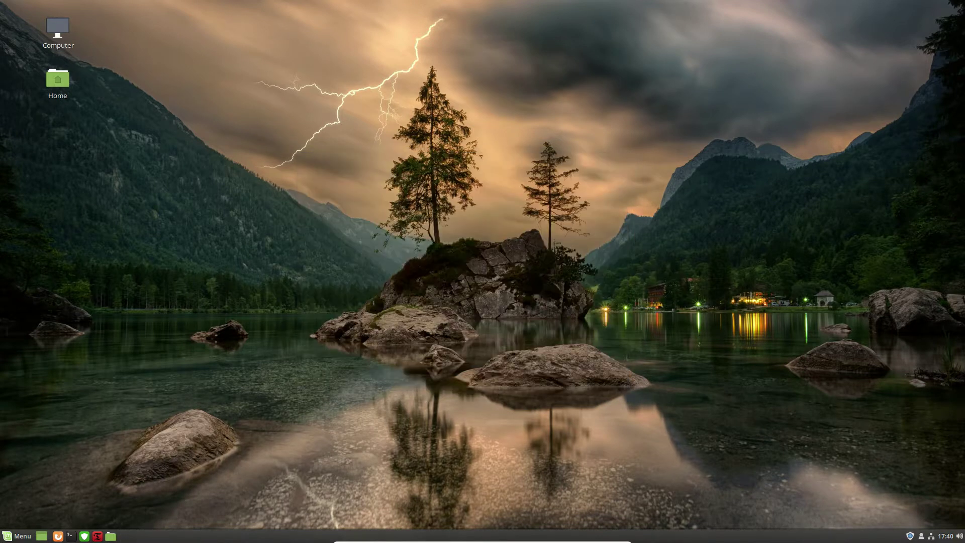